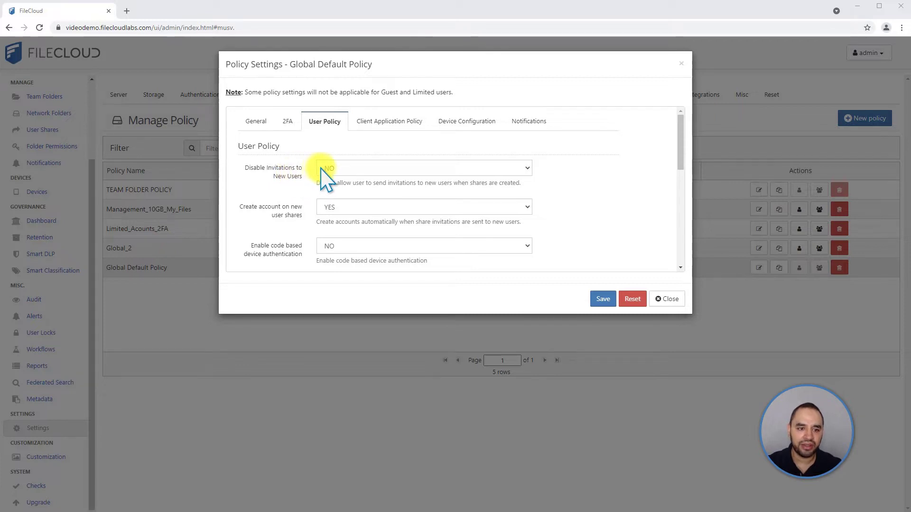
# Switch Disable Invitations to New Users to YES and back to NO, and close the policy settings without saving.
pyautogui.click(323, 168)
pyautogui.click(357, 187)
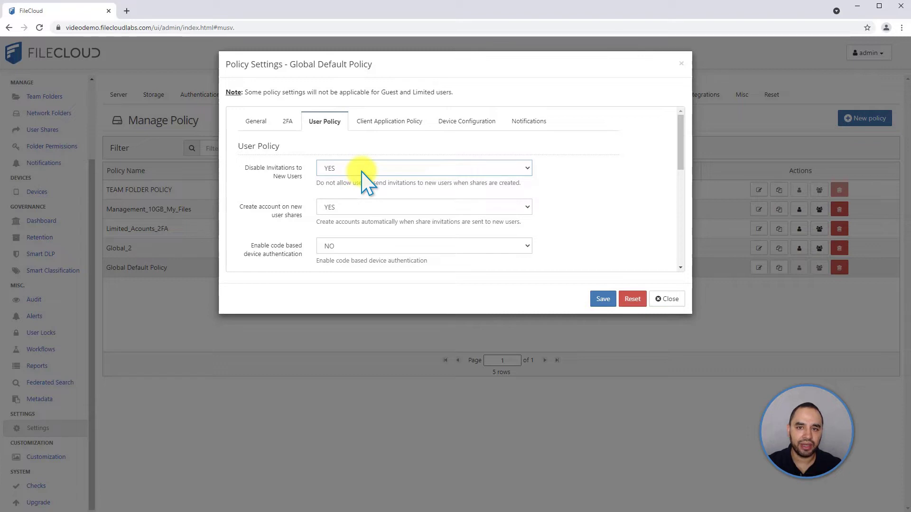
pyautogui.click(361, 172)
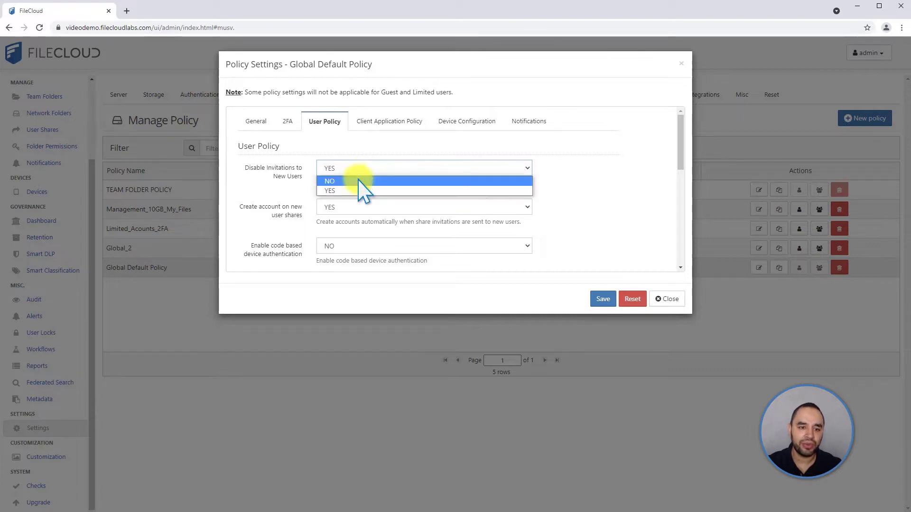
pyautogui.click(361, 189)
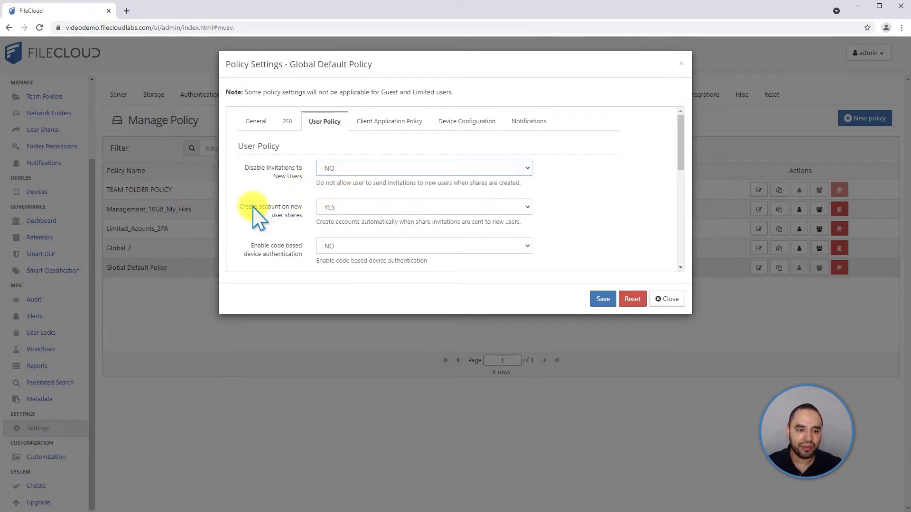
pyautogui.moveTo(255, 208); pyautogui.dragTo(295, 207)
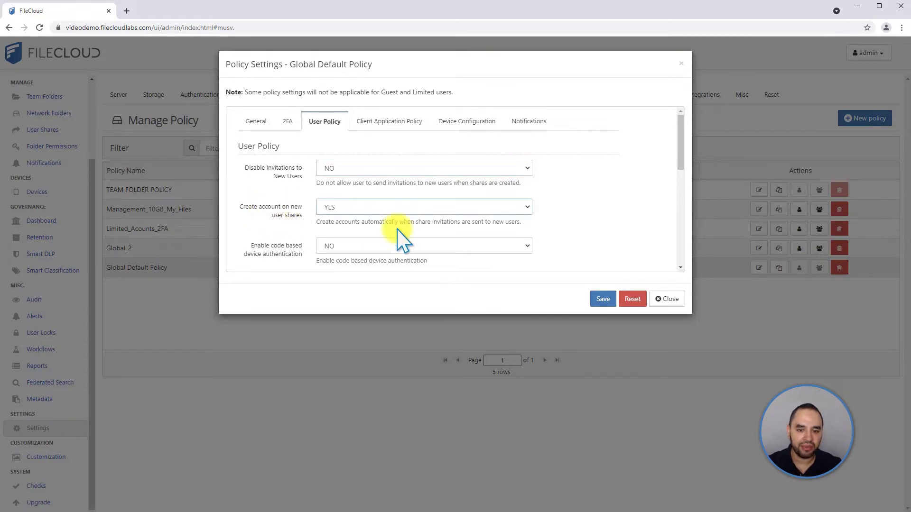
pyautogui.click(669, 299)
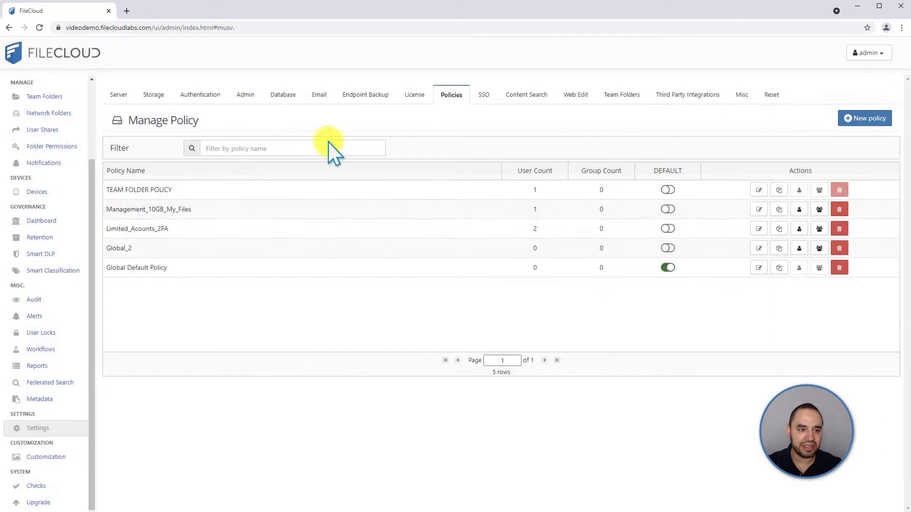
# Examine the Automatic Account Approval options in the admin settings, including the one for Limited User accounts.
pyautogui.click(245, 95)
pyautogui.scroll(-2, 513, 264)
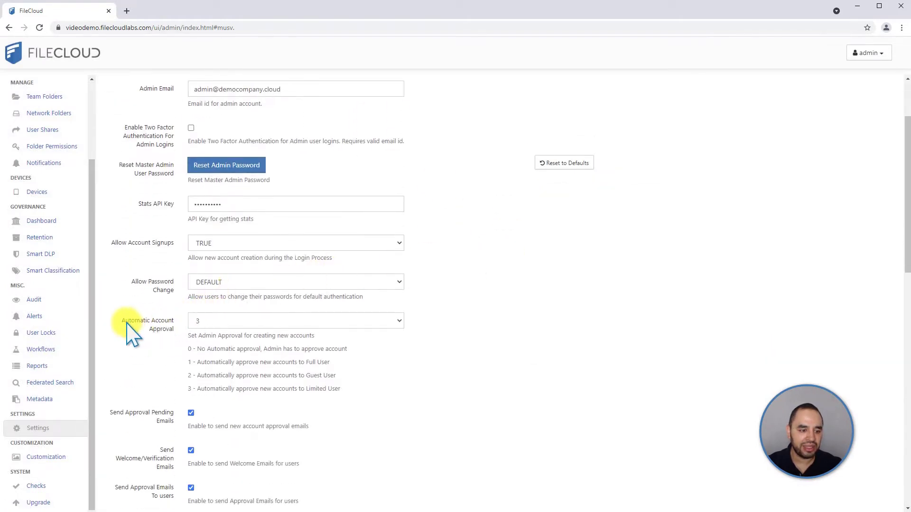
pyautogui.moveTo(123, 322); pyautogui.dragTo(185, 335)
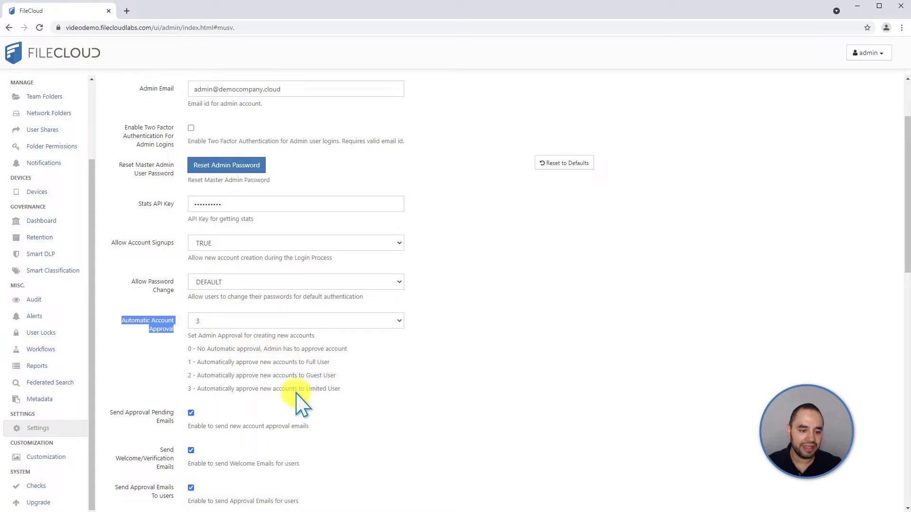
pyautogui.moveTo(306, 389); pyautogui.dragTo(348, 387)
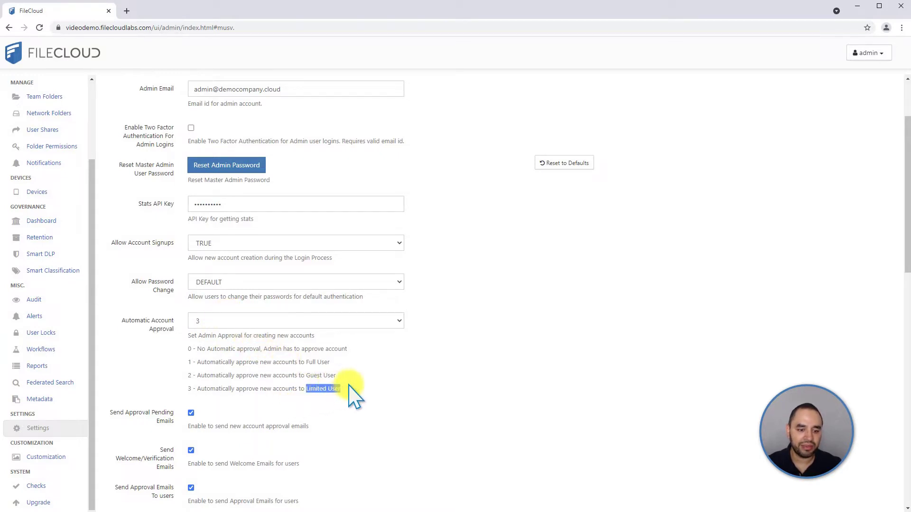
pyautogui.click(380, 386)
pyautogui.scroll(2, 382, 386)
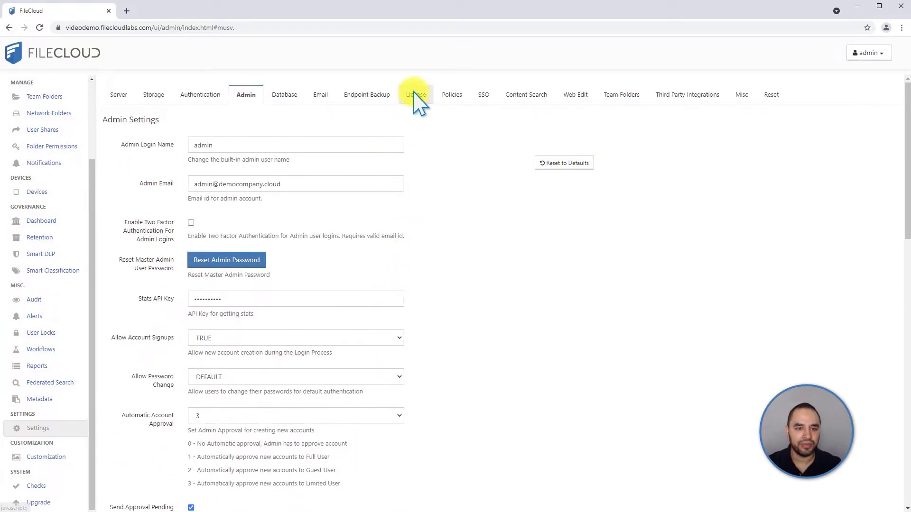
# Open the Global Default Policy for editing and display its User Policy settings.
pyautogui.click(450, 96)
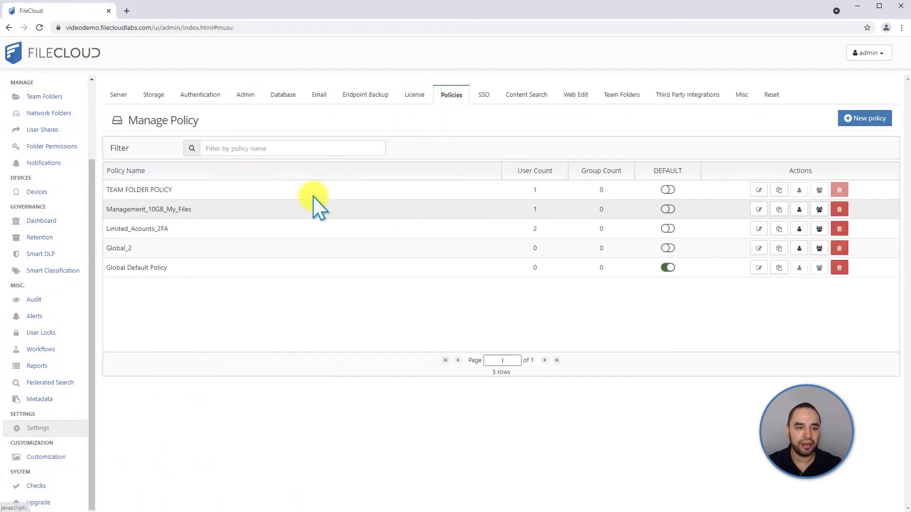
pyautogui.click(758, 268)
pyautogui.click(319, 123)
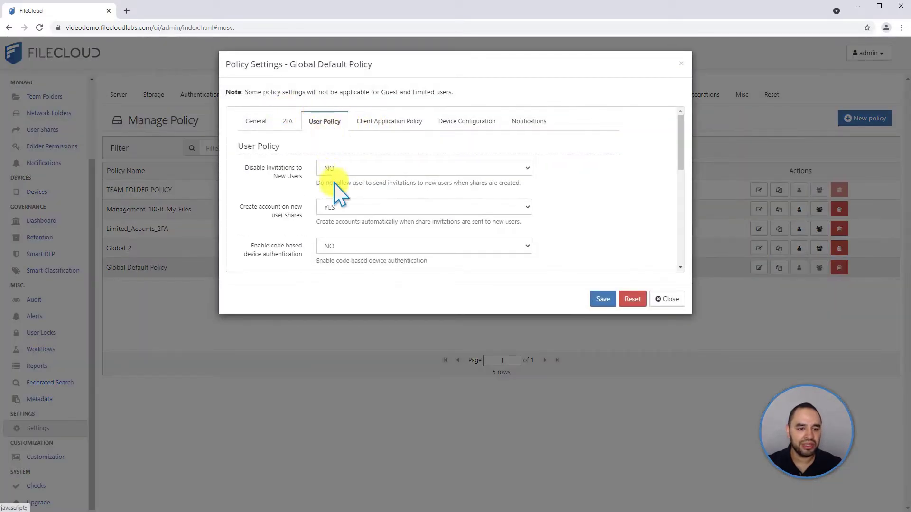
# Review the choices for code based device authentication and for requiring admin approval of device authentication.
pyautogui.scroll(-1, 280, 227)
pyautogui.scroll(-1, 280, 225)
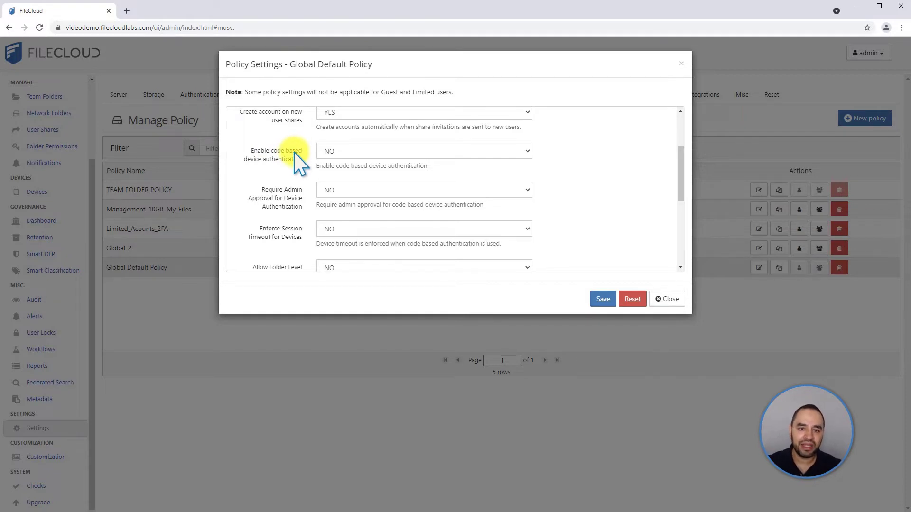
pyautogui.click(326, 156)
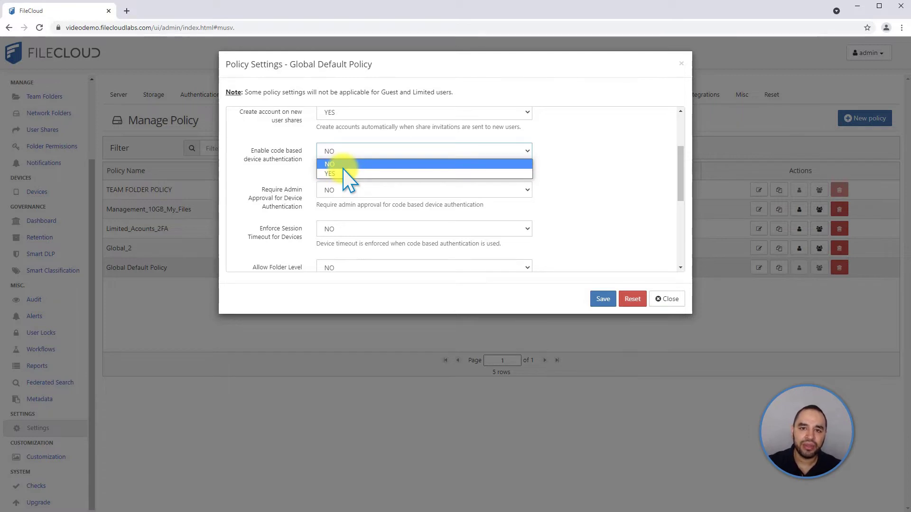
pyautogui.click(305, 159)
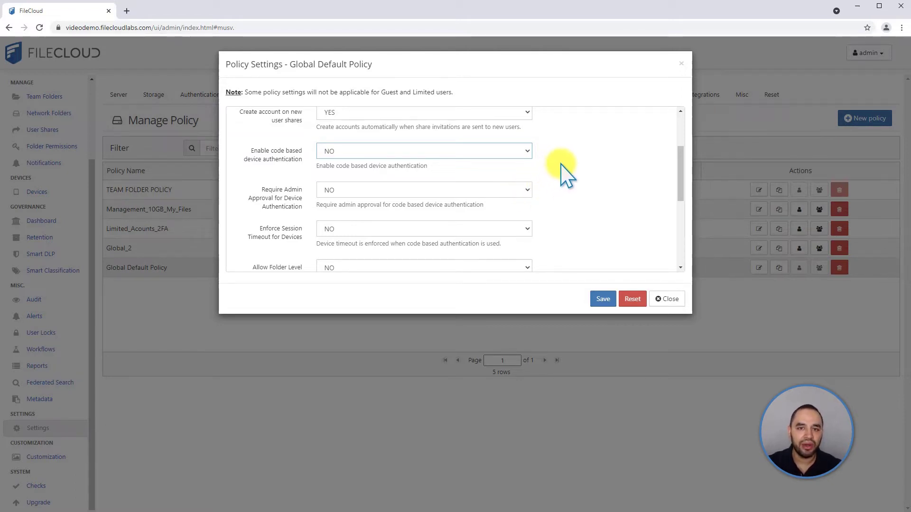
pyautogui.click(335, 191)
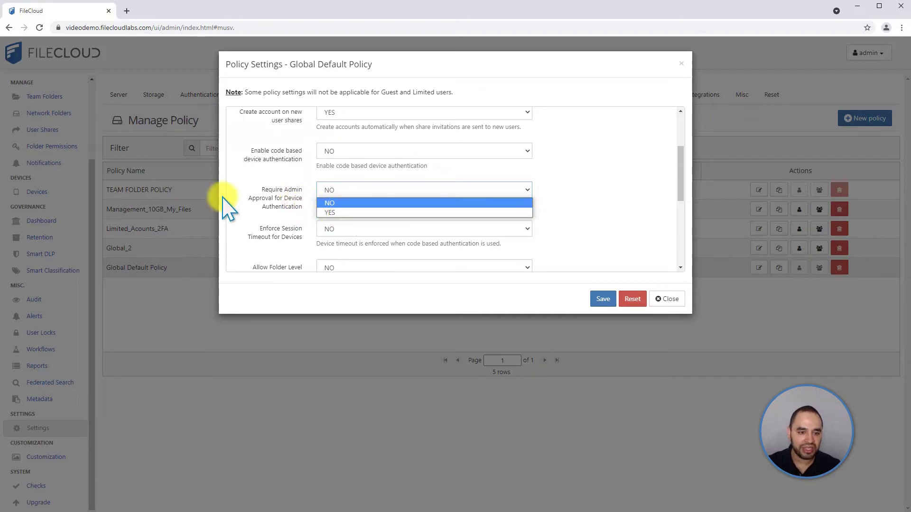
pyautogui.click(272, 209)
# Review the choices for Enforce Session Timeout for Devices and Allow Folder Level Security.
pyautogui.scroll(-2, 284, 223)
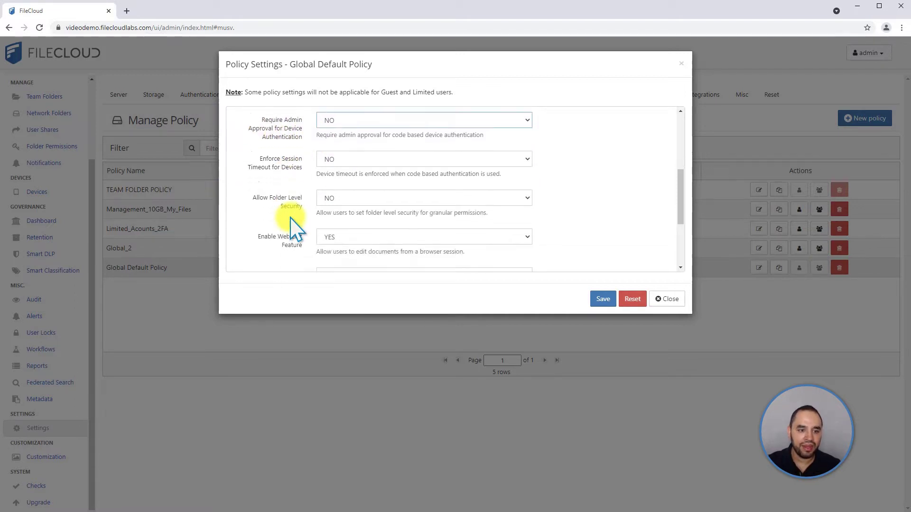
pyautogui.scroll(-1, 292, 228)
pyautogui.scroll(1, 295, 213)
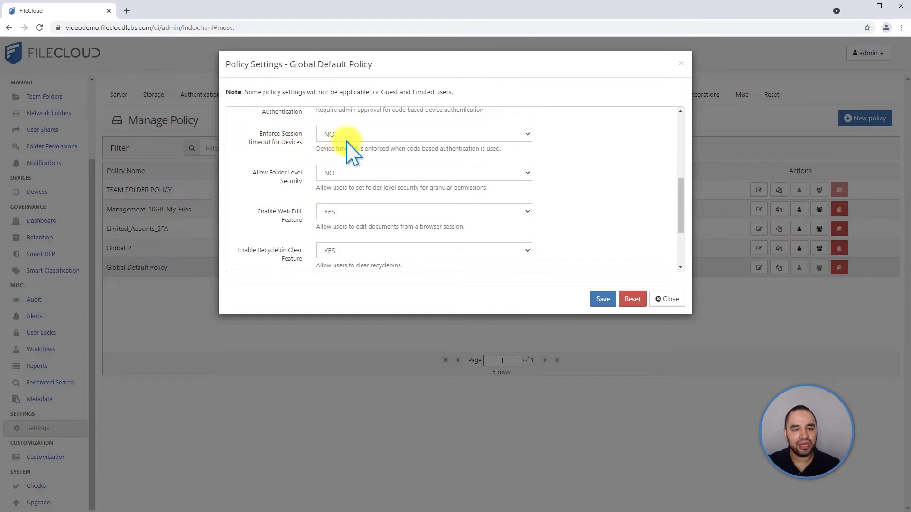
pyautogui.click(363, 136)
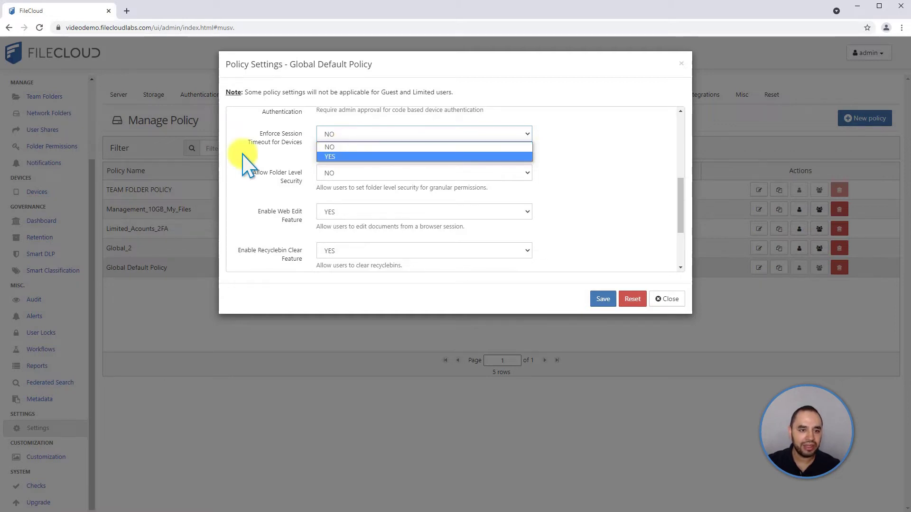
pyautogui.click(266, 163)
pyautogui.click(328, 175)
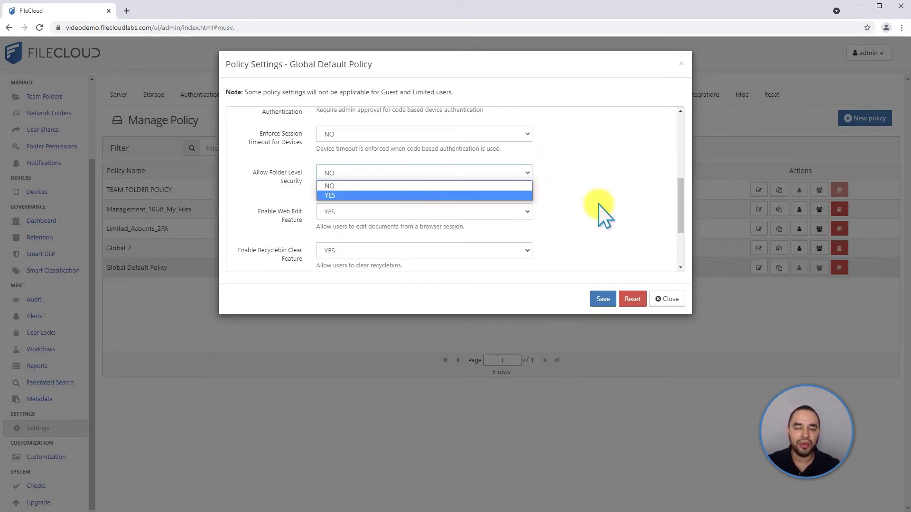
pyautogui.click(560, 211)
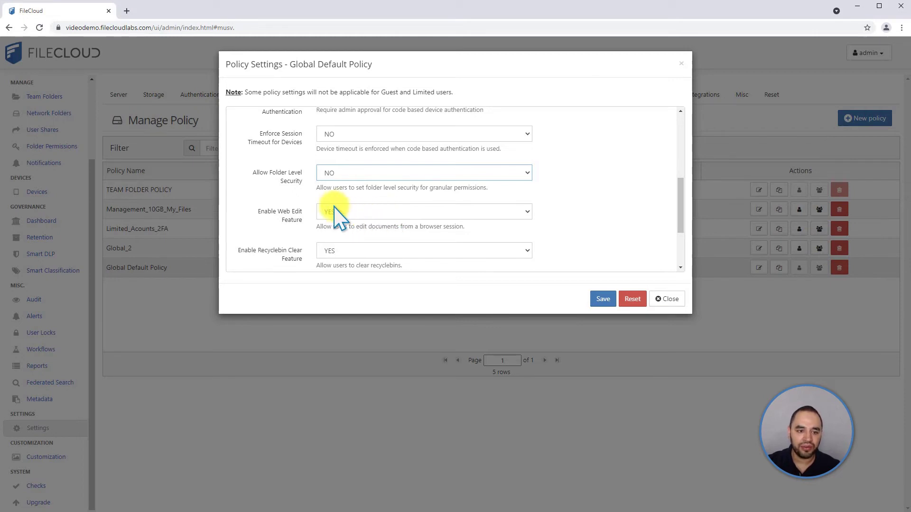
# Set Enable Recyclebin Clear Feature to NO in the Global Default Policy's user policy.
pyautogui.scroll(-2, 295, 235)
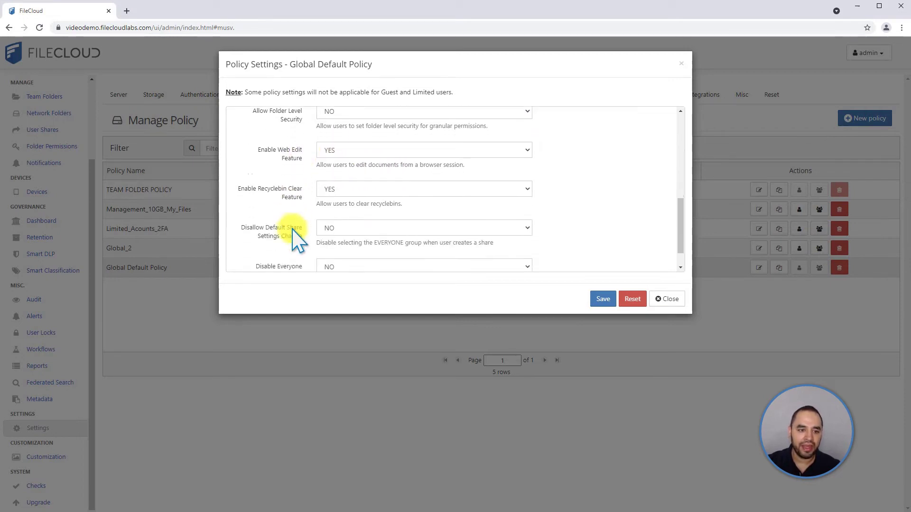
pyautogui.scroll(-1, 295, 235)
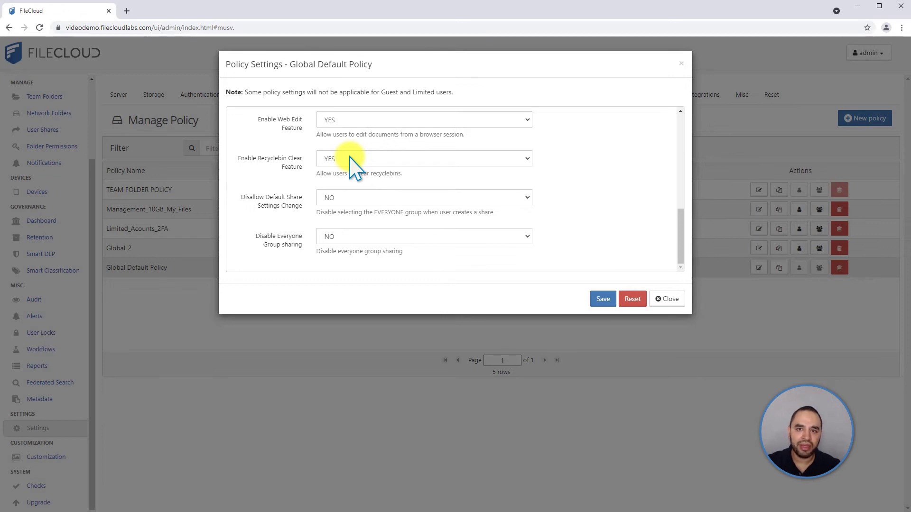
pyautogui.click(328, 162)
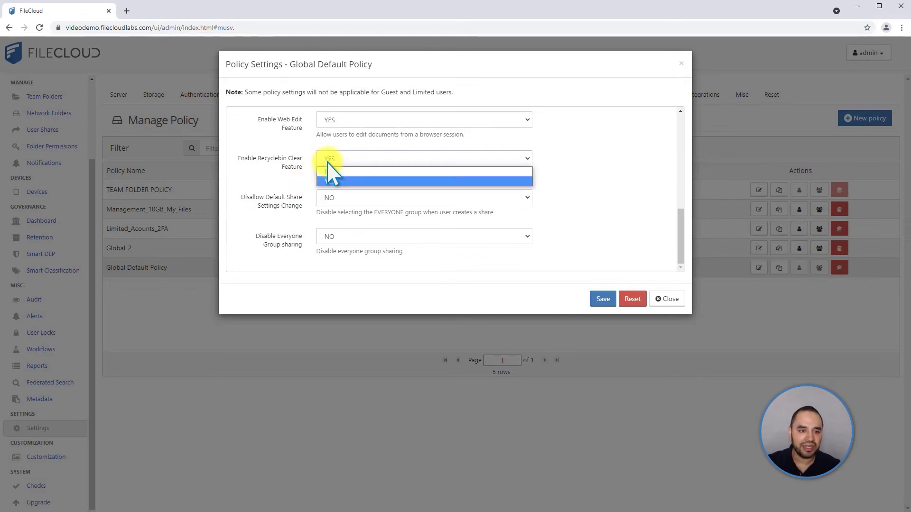
pyautogui.click(335, 178)
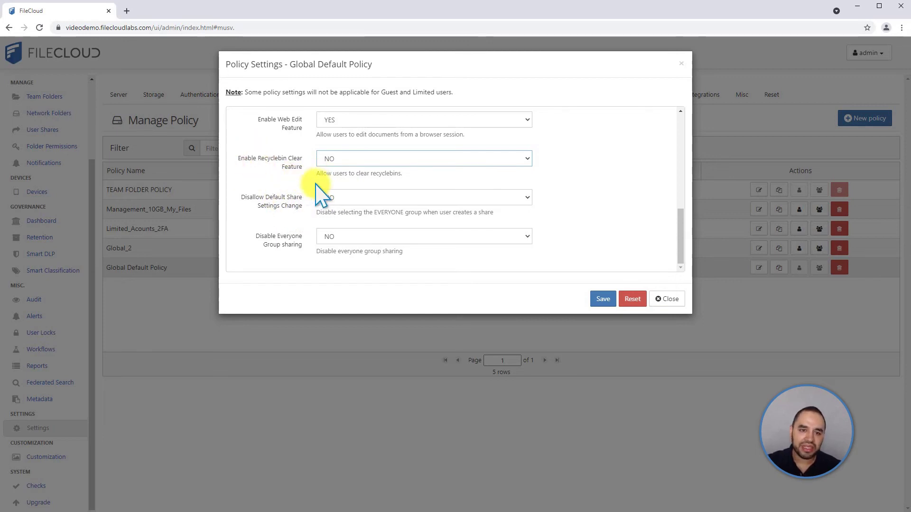
# Review the share mode, default share expiry and download limit in the General policy settings, and return to the User Policy settings.
pyautogui.scroll(10, 322, 180)
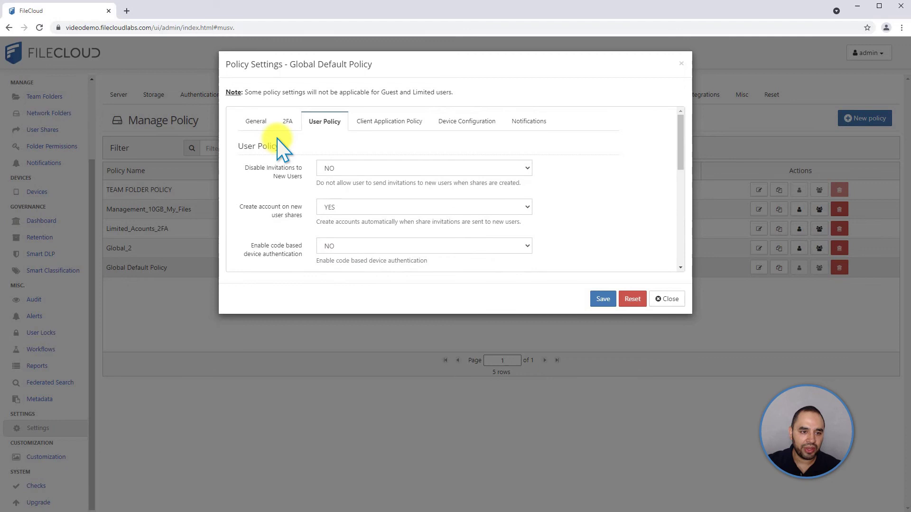
pyautogui.click(256, 121)
pyautogui.scroll(-3, 331, 203)
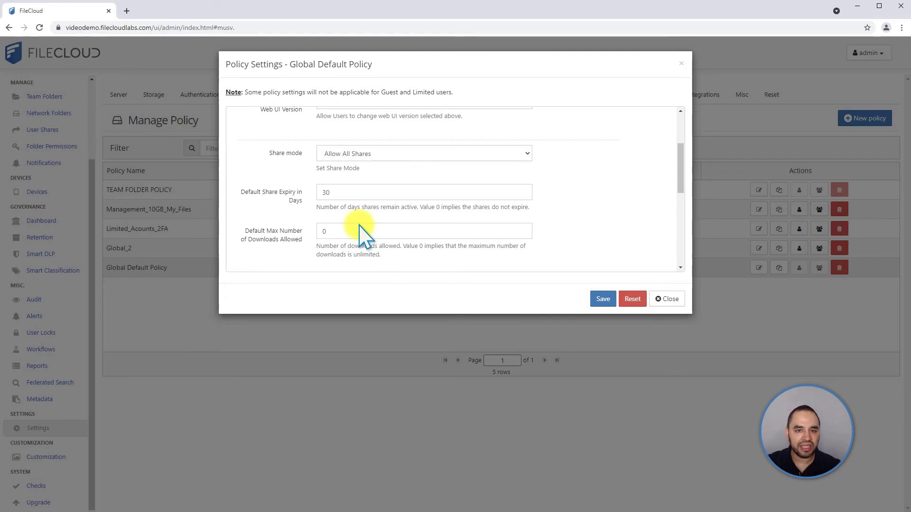
pyautogui.scroll(5, 364, 227)
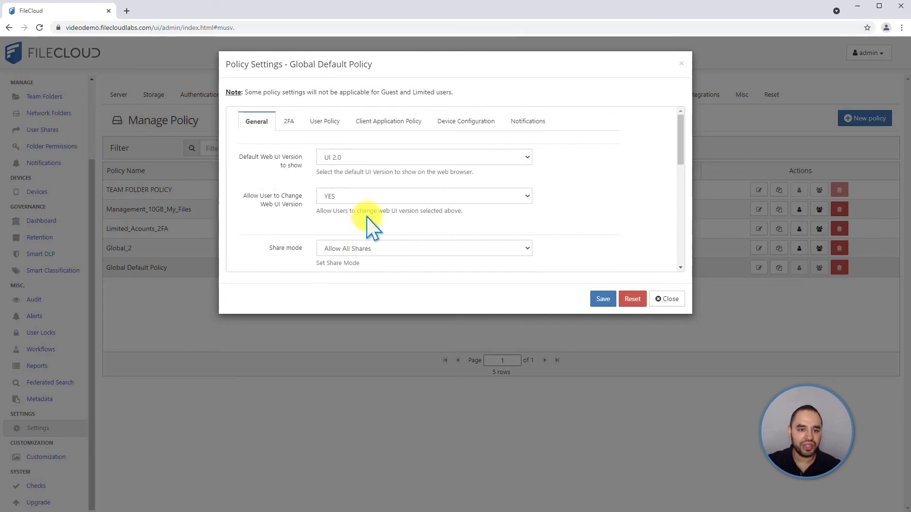
pyautogui.click(325, 122)
pyautogui.scroll(-5, 332, 180)
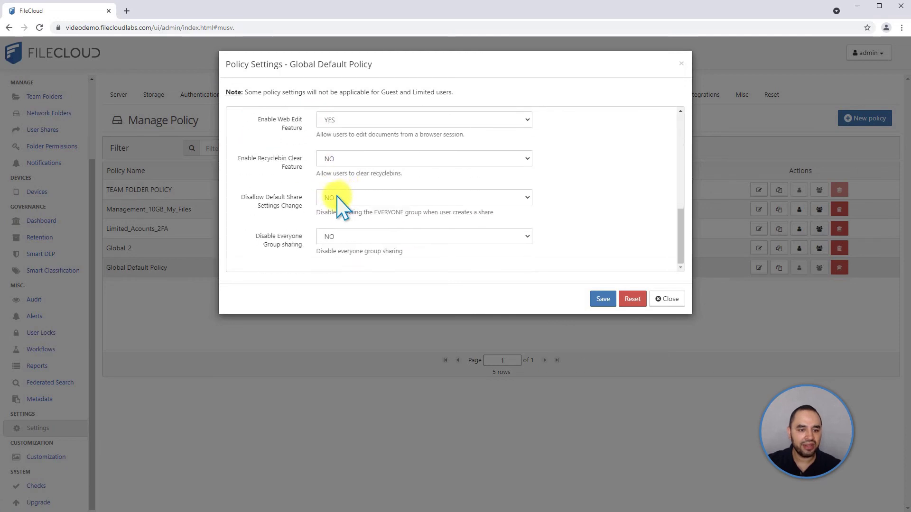
# Switch Disallow Default Share Settings Change to YES and back to NO.
pyautogui.click(337, 199)
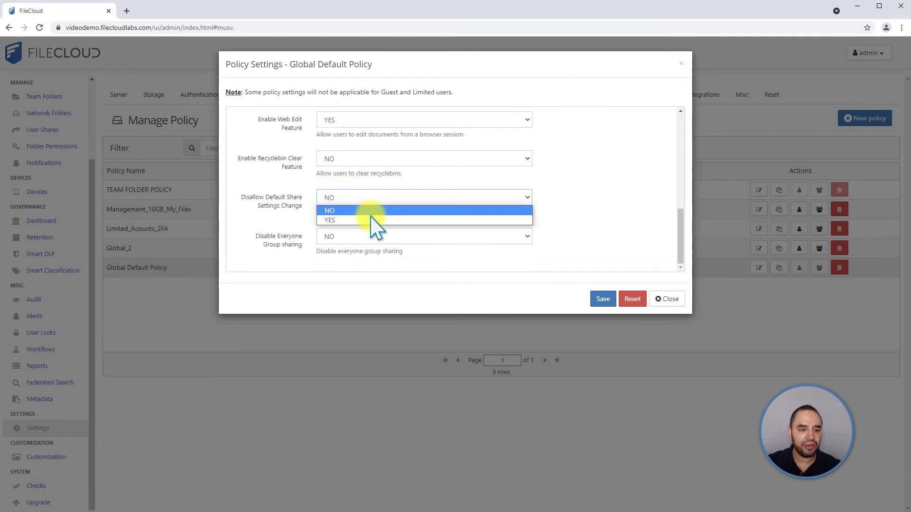
pyautogui.click(345, 220)
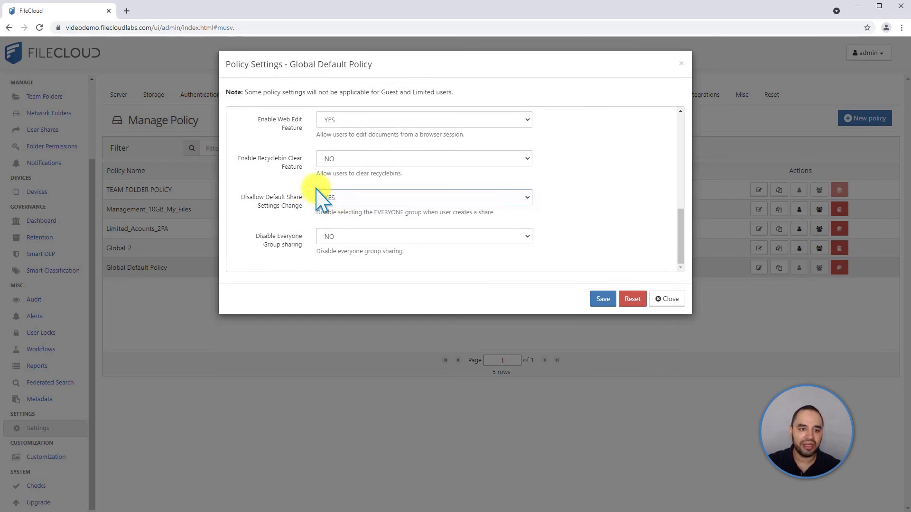
pyautogui.click(330, 197)
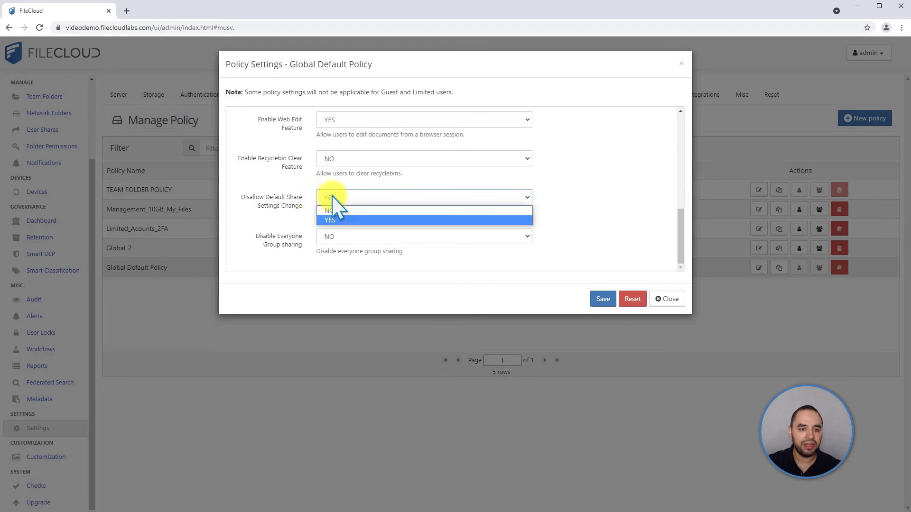
pyautogui.click(339, 211)
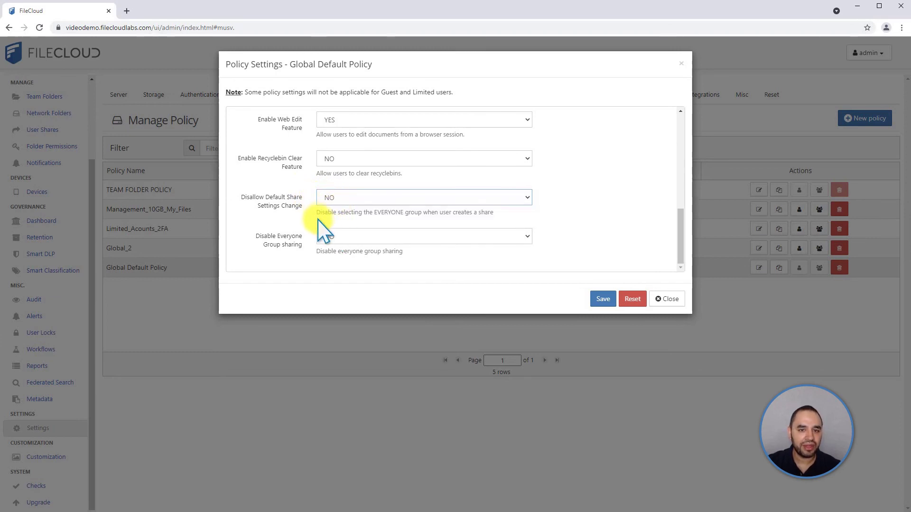
# Set Disable Everyone Group sharing to YES in the user policy.
pyautogui.click(345, 234)
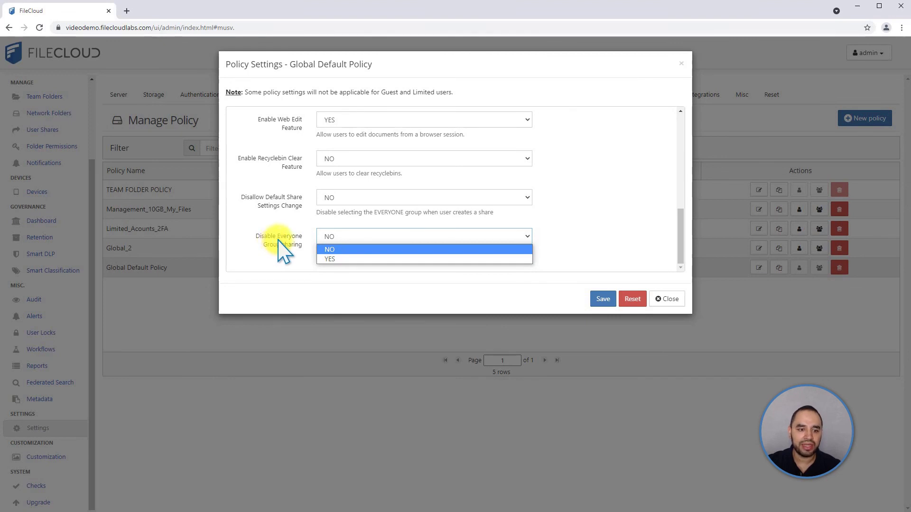
pyautogui.click(335, 260)
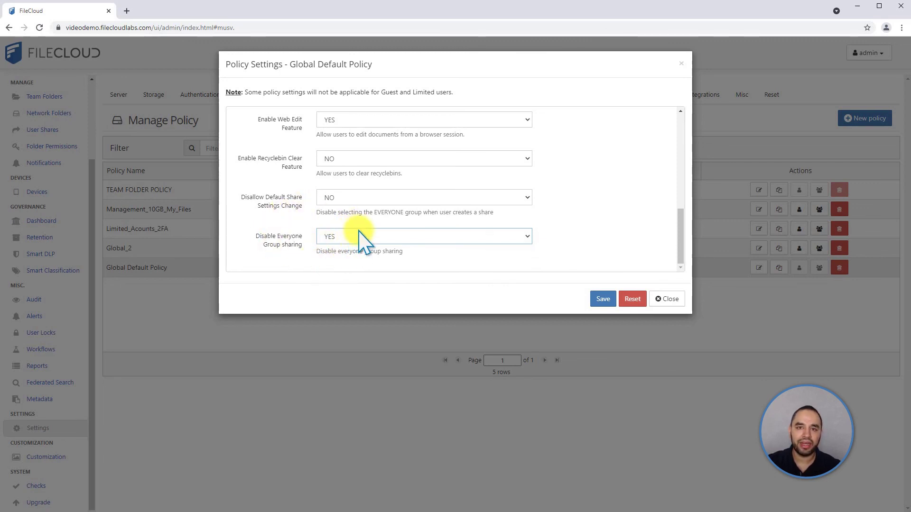
pyautogui.scroll(2, 563, 233)
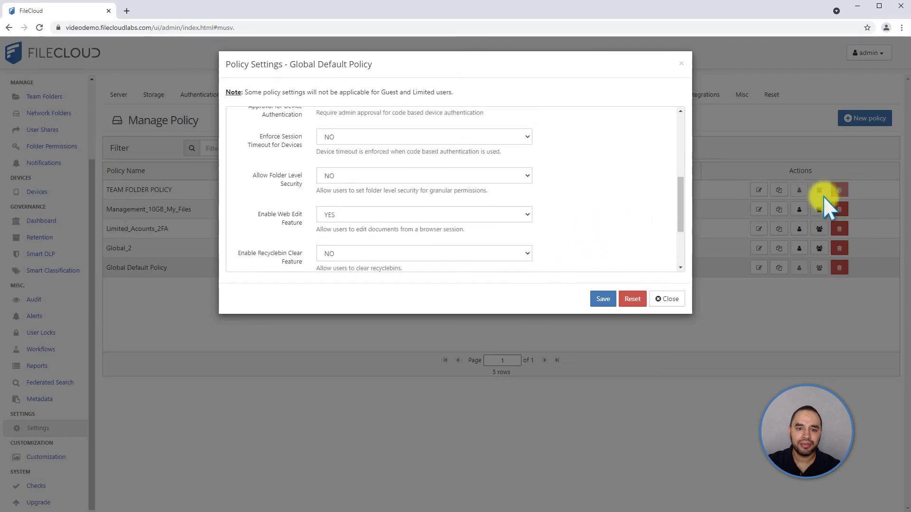